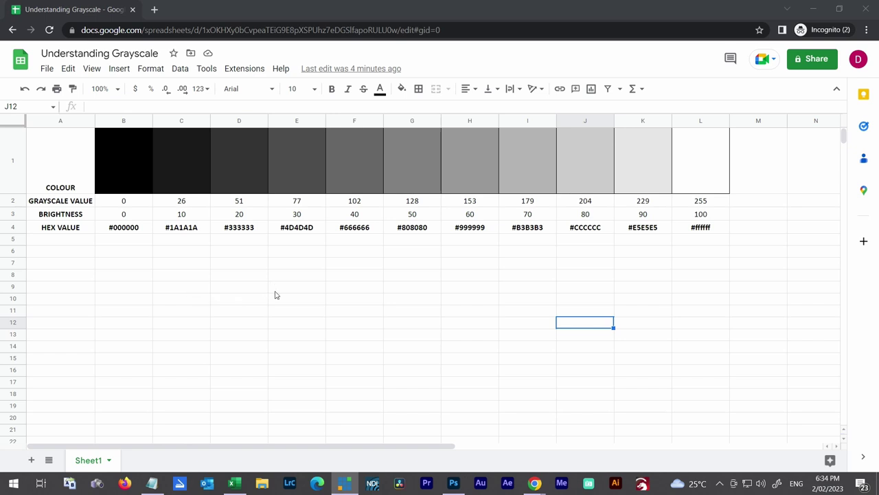
- Set aside the Google Sheets grayscale chart and bring the empty Photoshop workspace forward
click(453, 481)
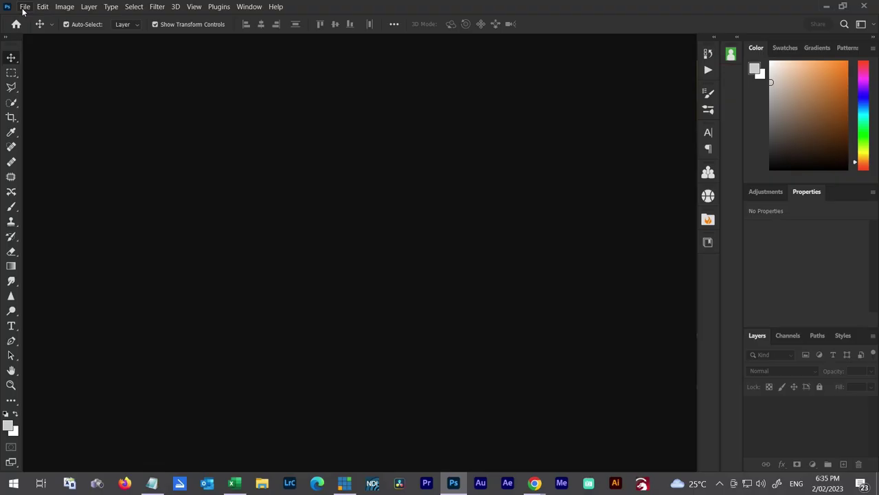
- Create a new white 100 × 100 mm document at 254 ppi, giving a 1000 × 1000 px Untitled-1
click(24, 7)
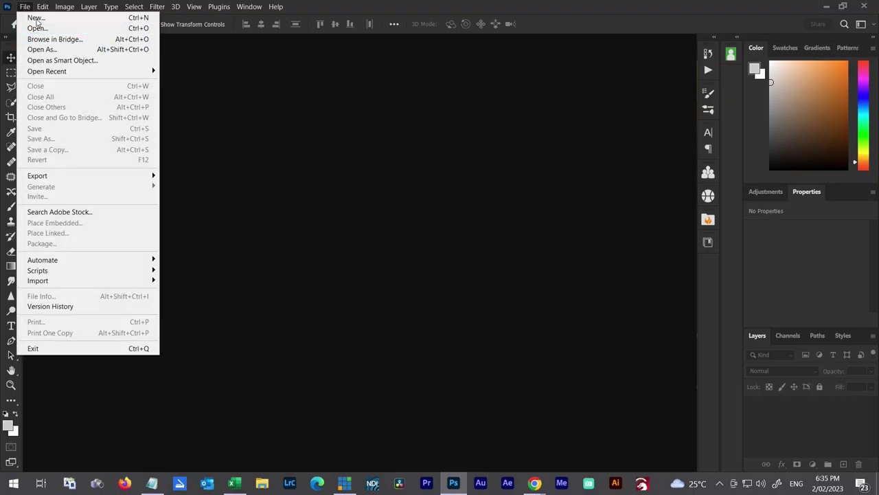
click(36, 19)
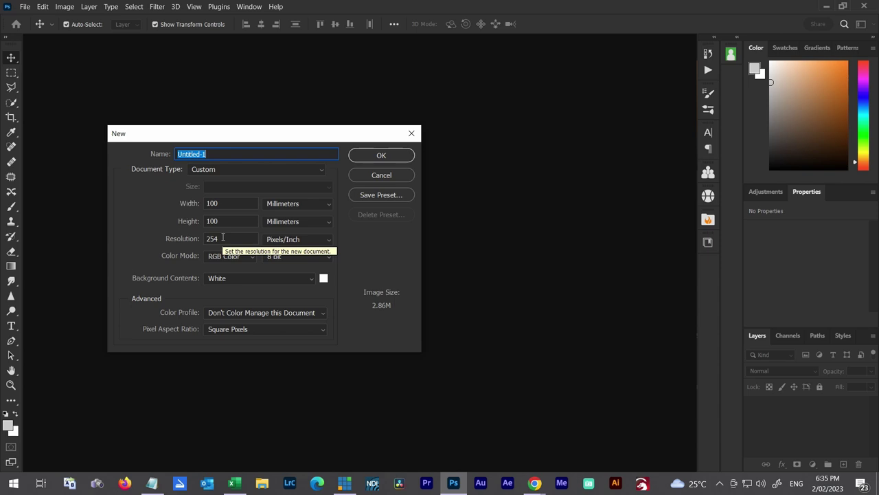
click(381, 154)
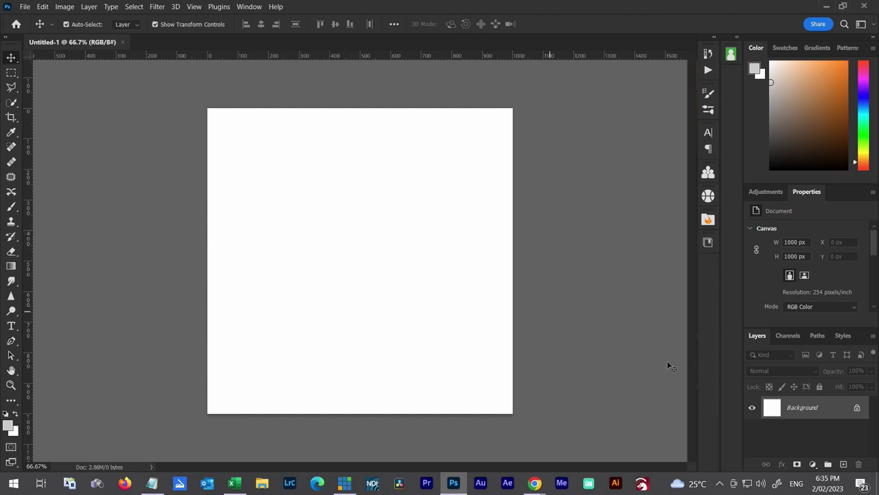
- Add a Solid Color fill layer in blue hex 1224cc covering the whole canvas
click(812, 465)
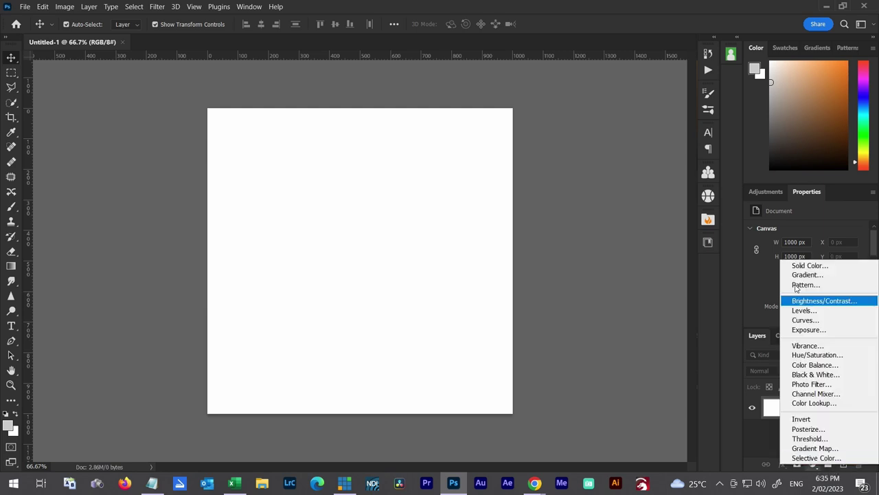
click(809, 267)
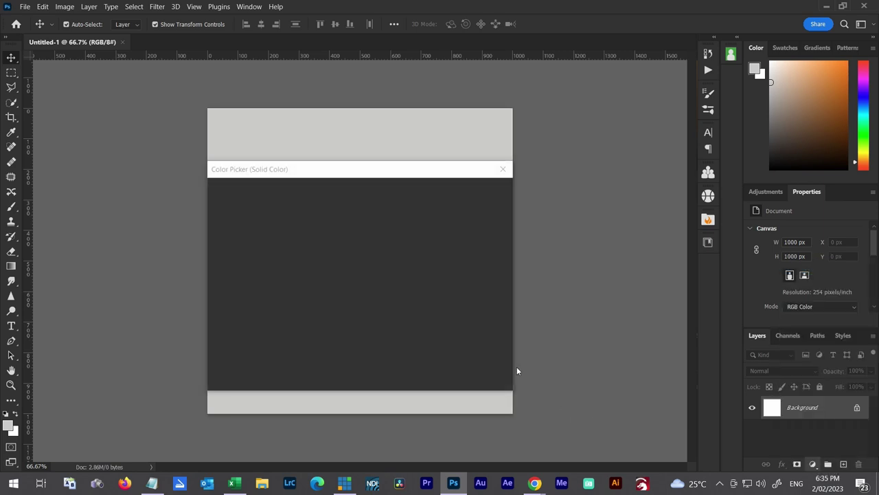
text(1224cc)
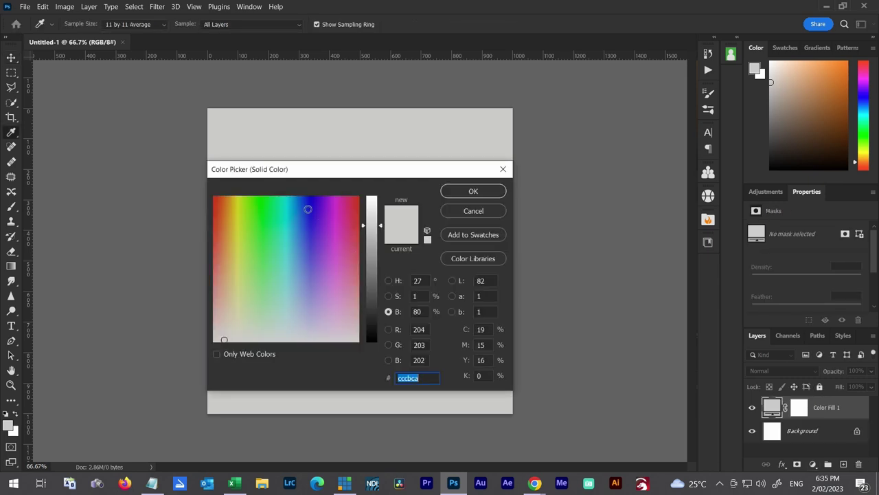
click(467, 193)
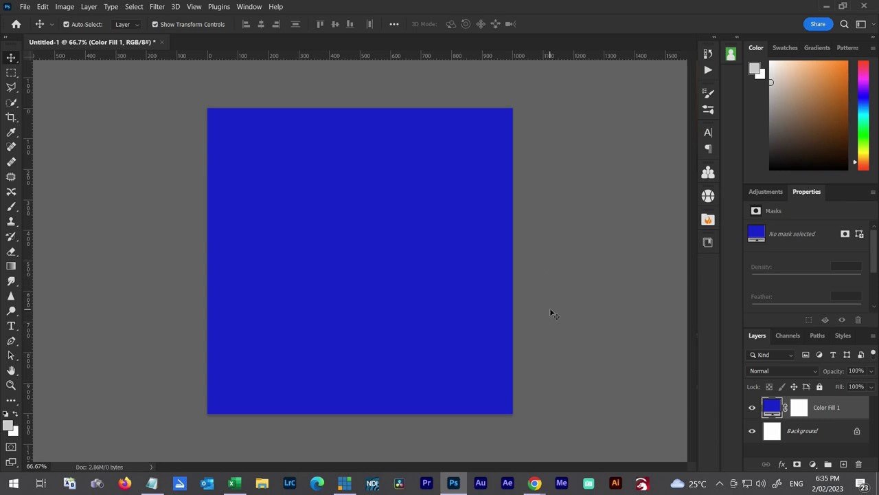
click(7, 401)
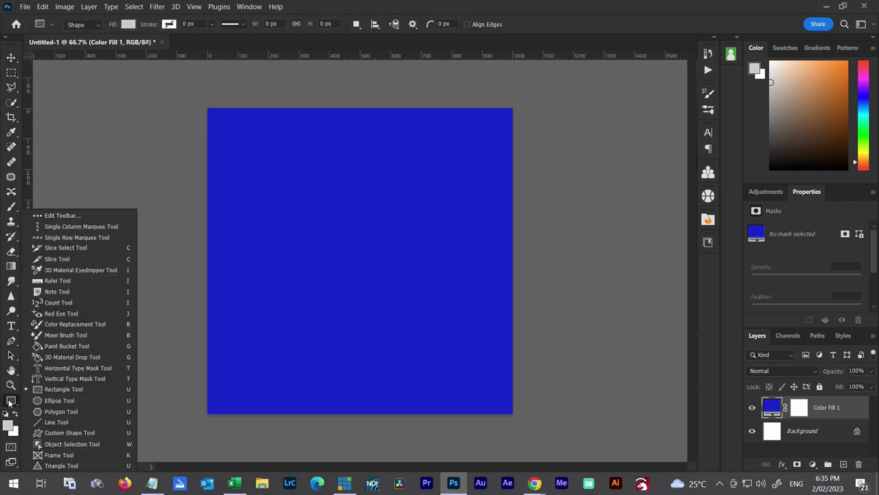
- Draw a tall 159 × 313 px rectangle, Rectangle 1, near the canvas top-left
click(48, 389)
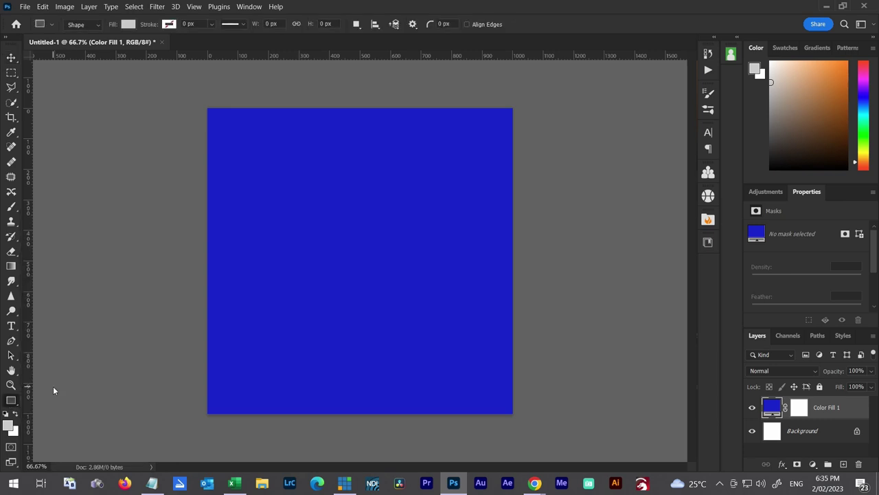
drag(237, 134, 286, 229)
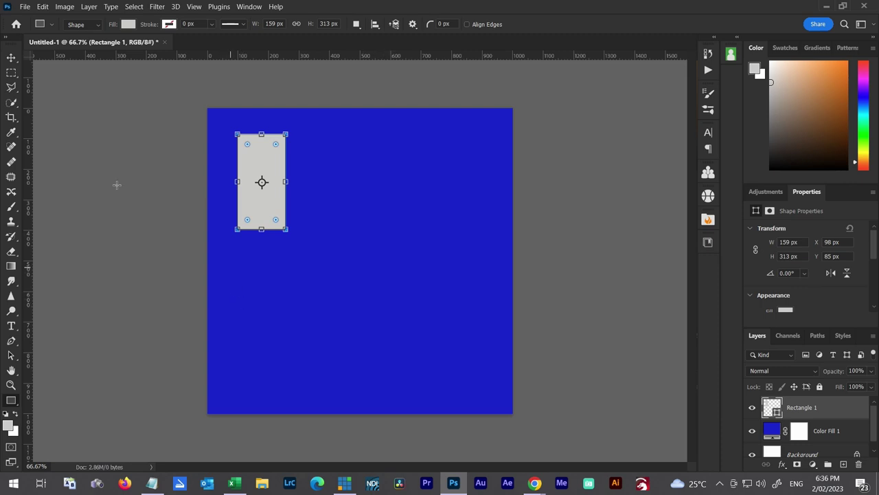
click(13, 57)
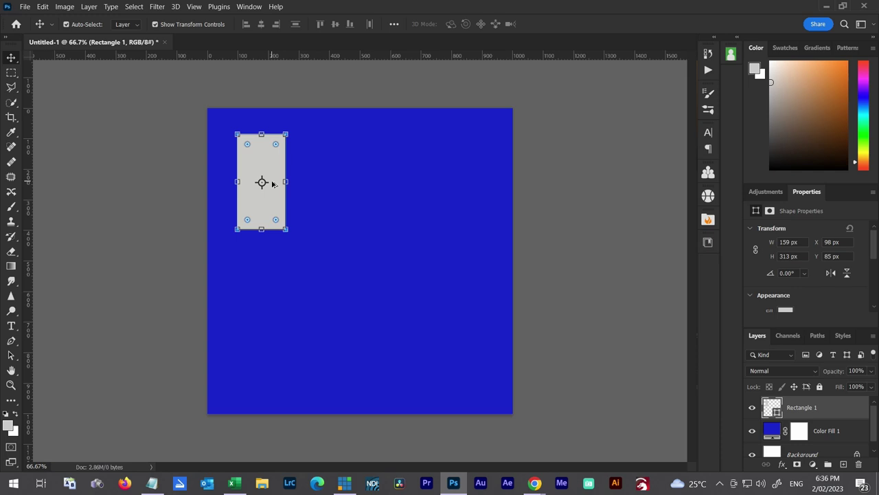
- Alt-drag copies of the rectangle to the right to build a top row of four
drag(272, 184, 333, 184)
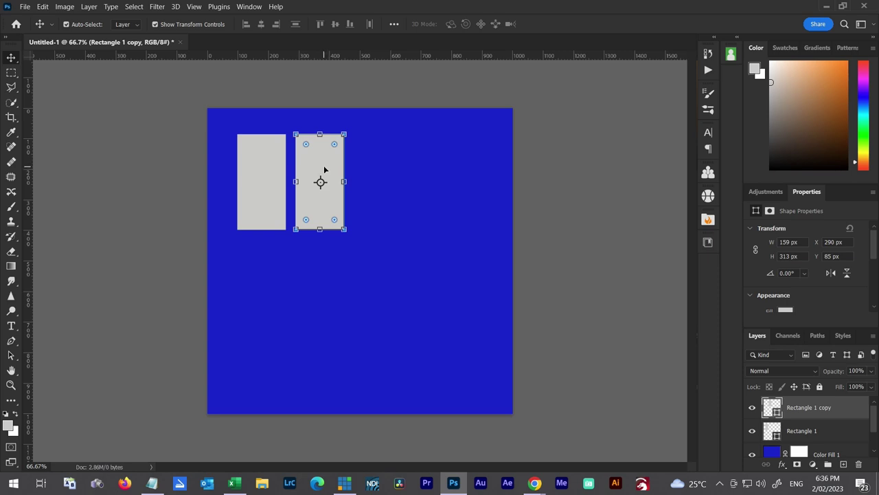
drag(325, 169, 435, 162)
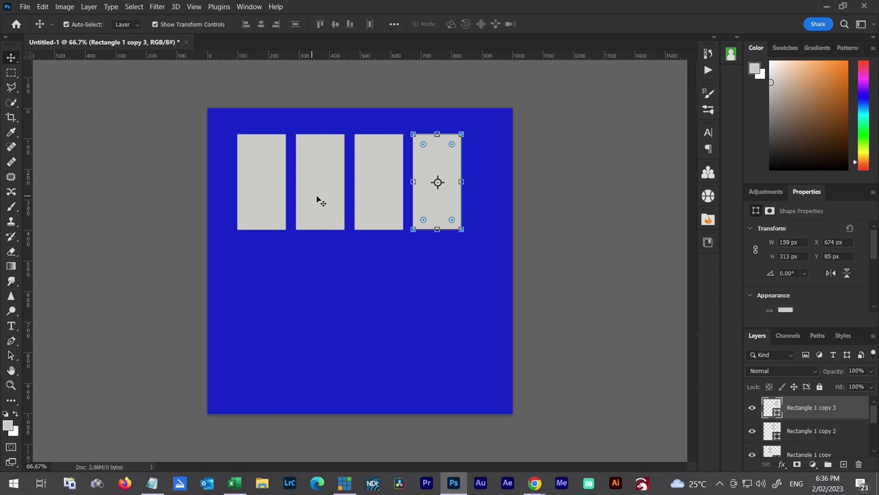
click(66, 25)
scroll(829, 426, down, 2)
scroll(829, 426, up, 2)
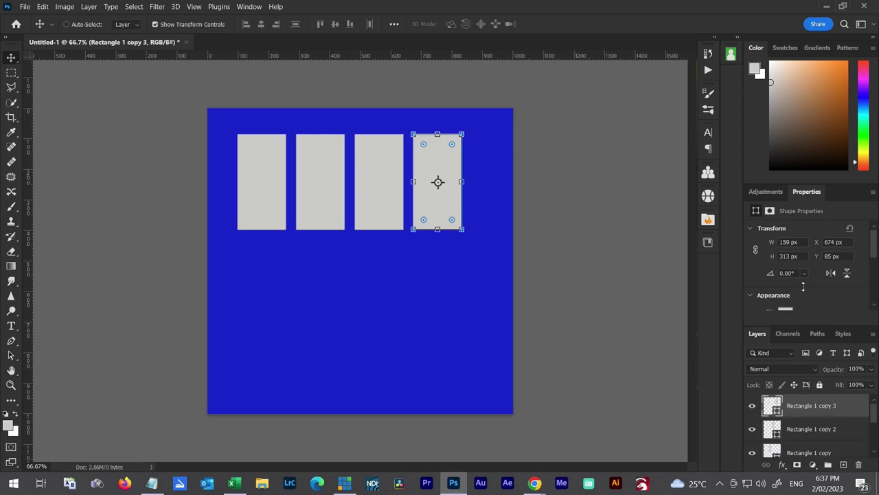
- Select all four rectangle layers and copy them down as an evenly spaced second row
drag(805, 329, 805, 272)
shift+click(803, 429)
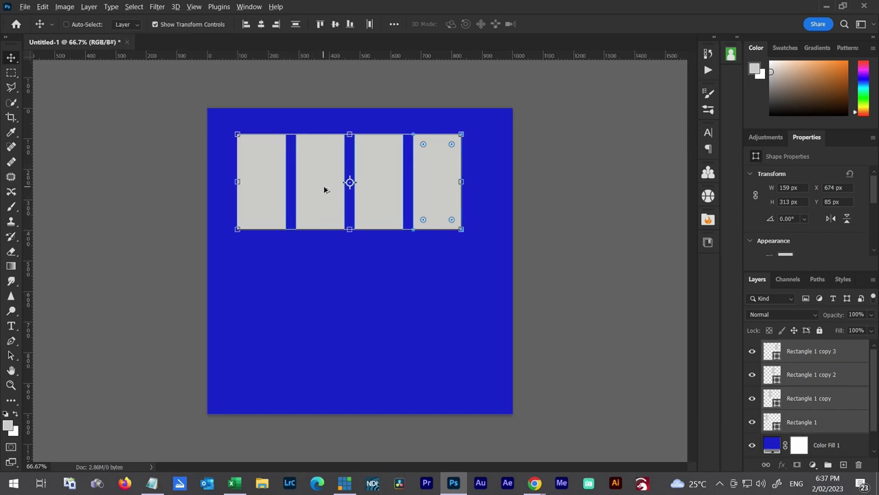
drag(323, 189, 320, 404)
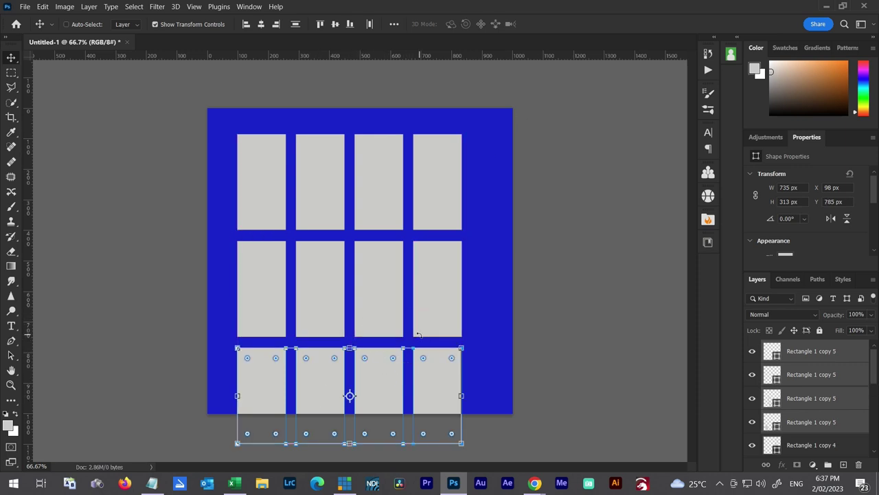
key(Delete)
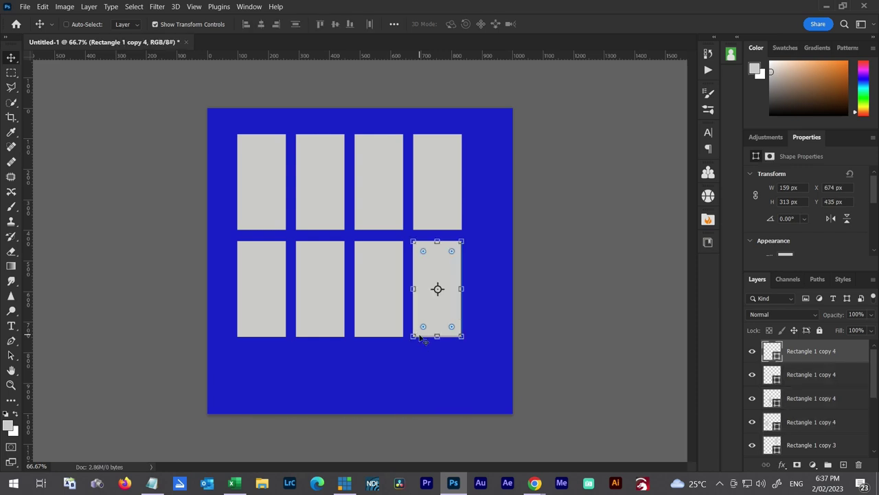
key(ctrl)
- Select the top-left rectangle and bring up the Color Picker for its fill
click(273, 191)
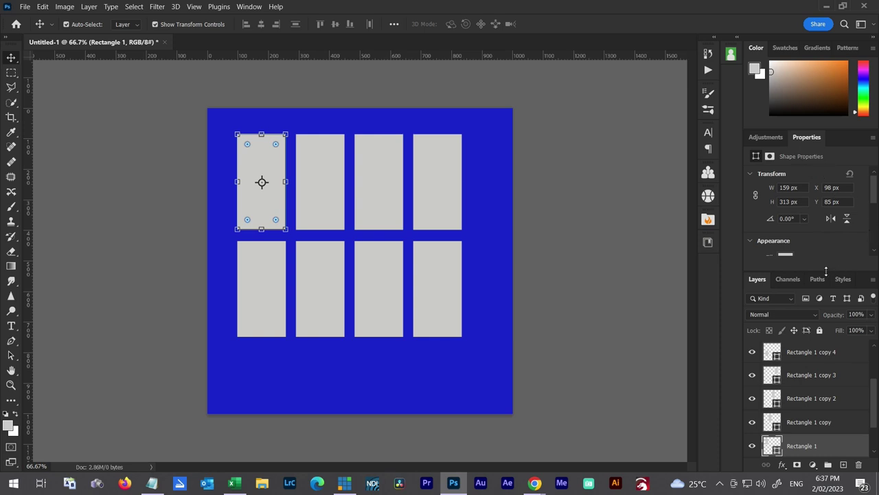
drag(825, 271, 820, 336)
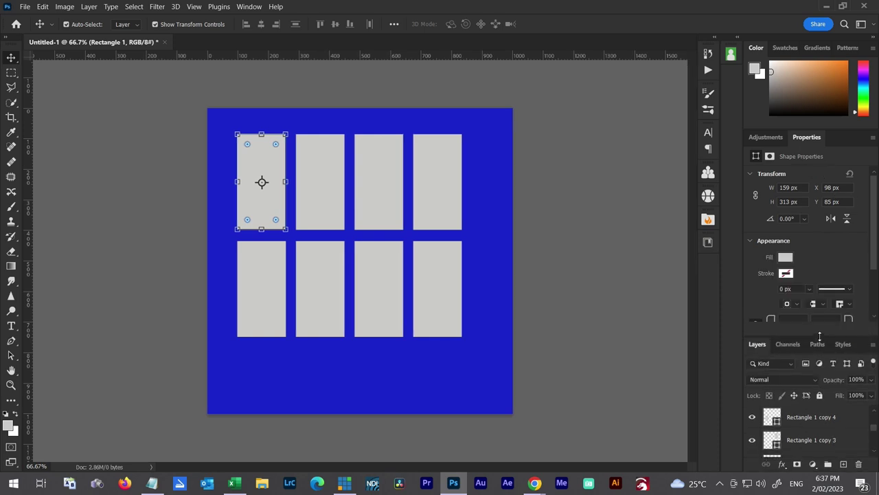
click(787, 259)
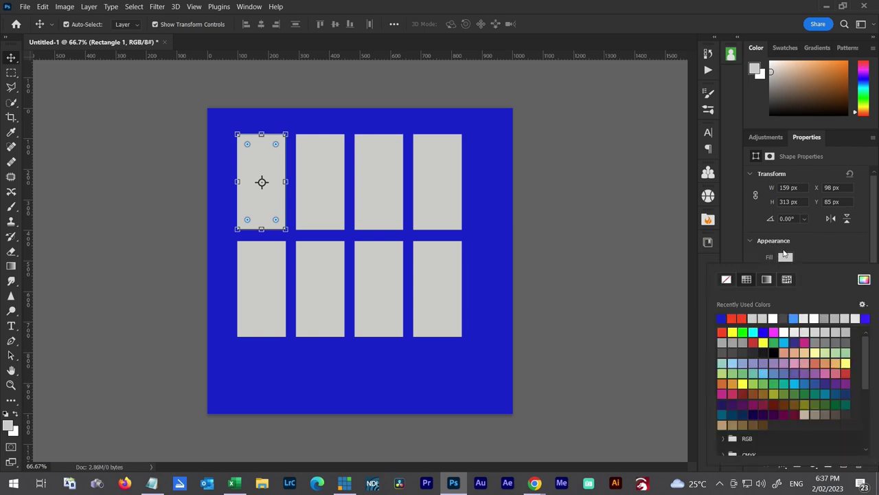
click(864, 280)
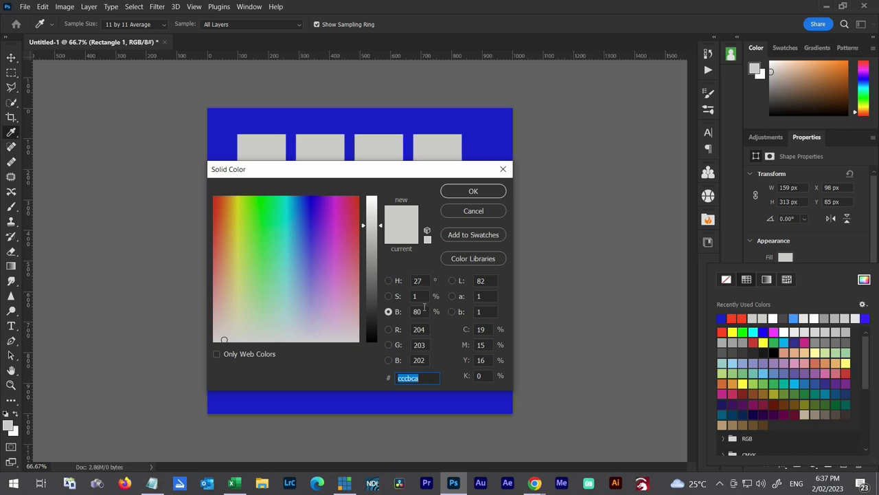
- Set the fill to H 0, S 0, B 100 and apply pure white #ffffff
click(422, 311)
text(100)
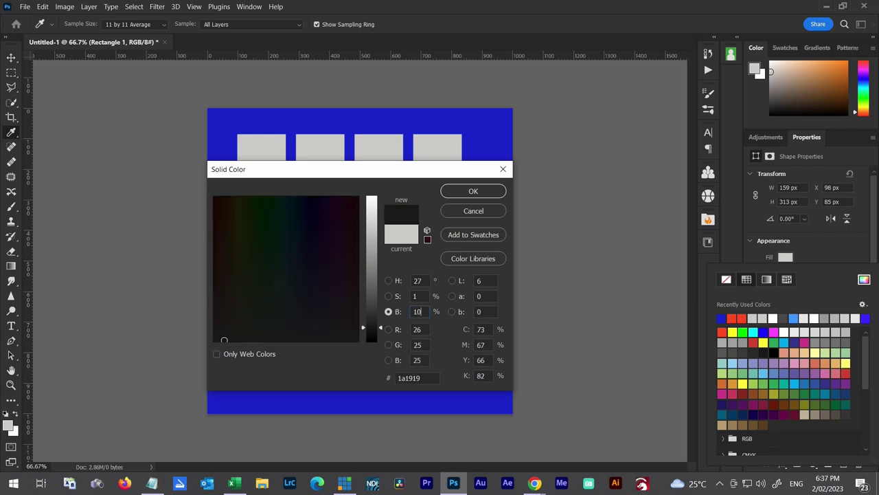
click(429, 300)
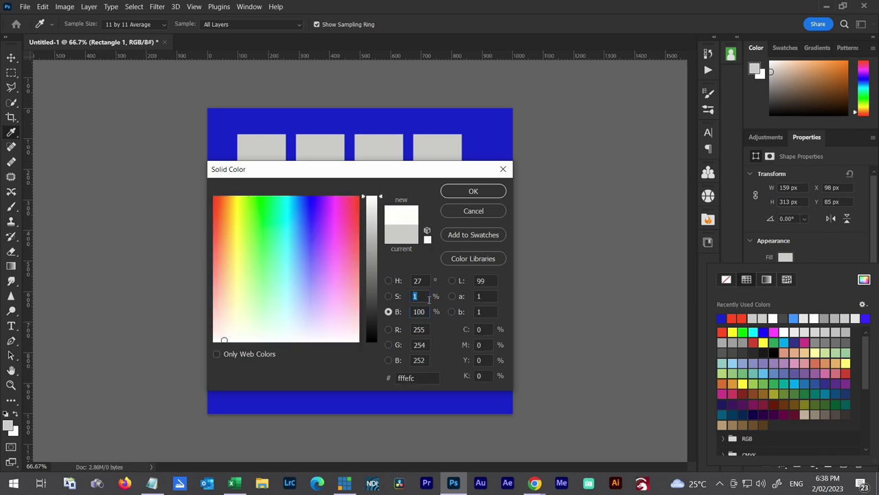
text(0)
key(Tab)
click(424, 278)
text(0)
key(Tab)
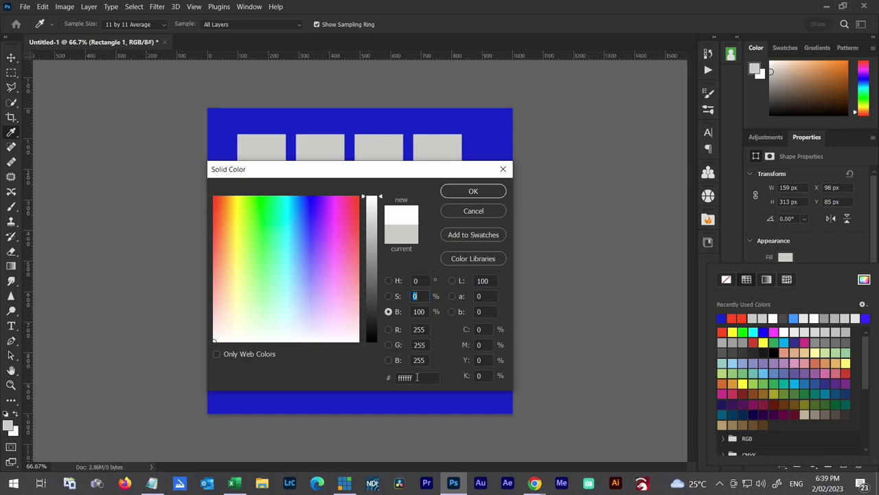
key(alt+Tab)
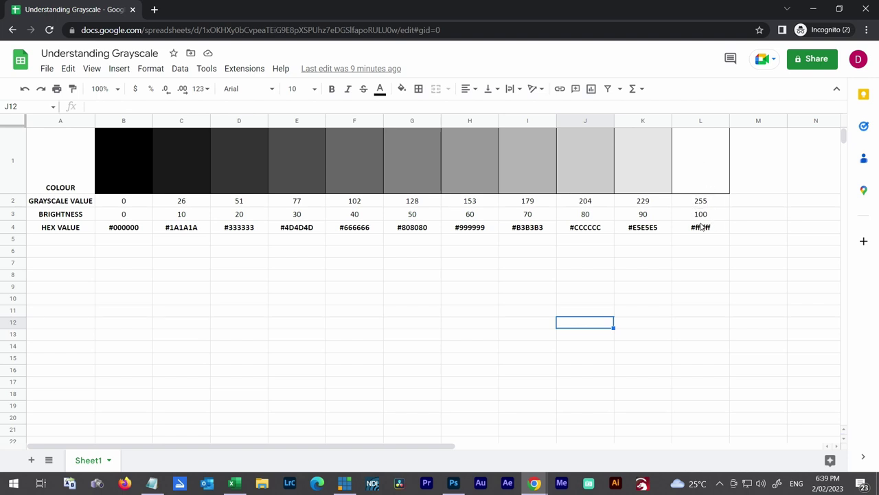
key(alt+Tab)
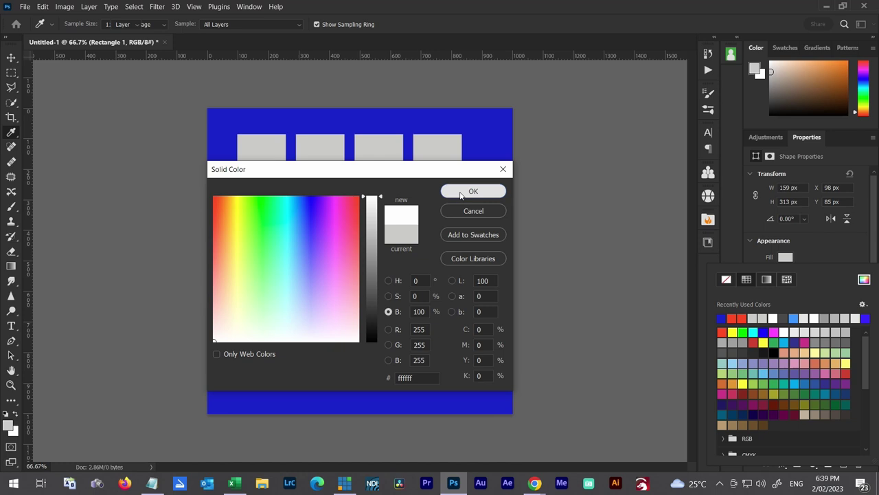
click(460, 193)
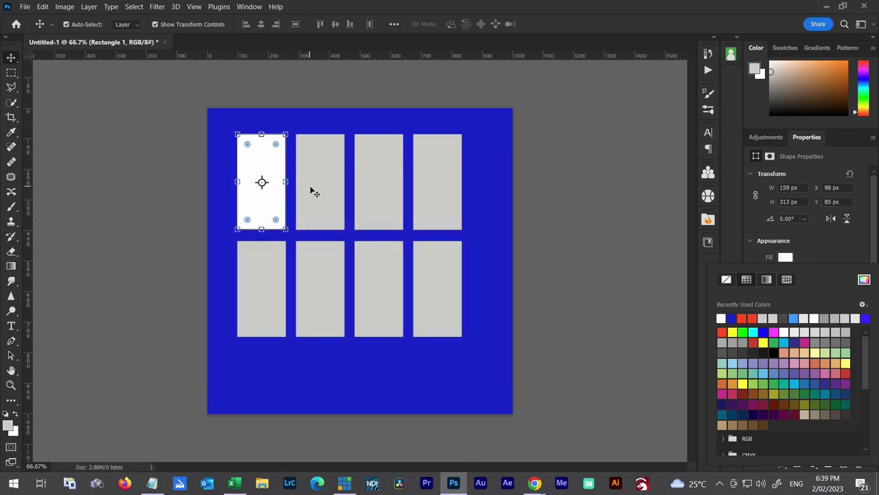
click(316, 188)
- Enter H 0, S 0, B 90 (hex e5e5e5) in the second rectangle's fill Color Picker
click(787, 257)
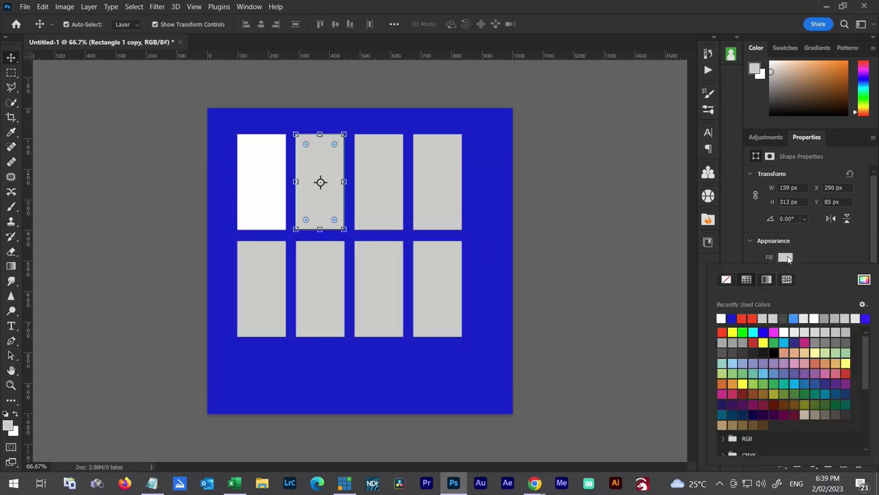
click(864, 280)
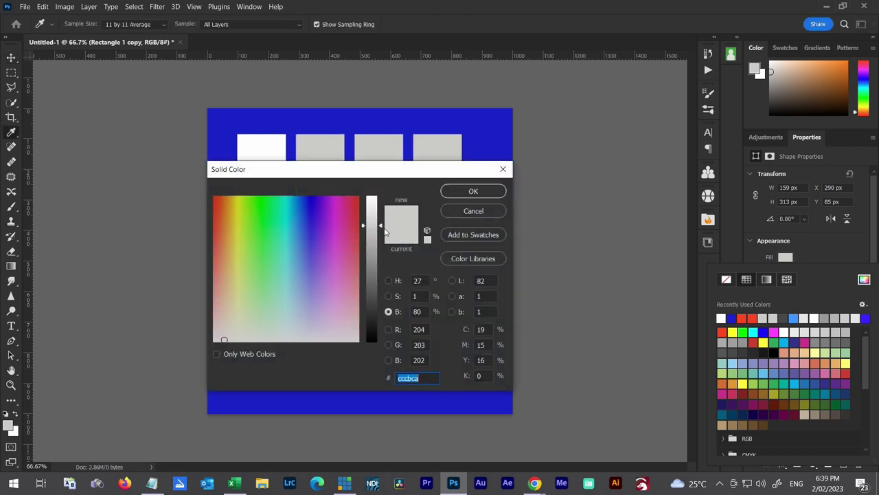
click(420, 280)
text(0)
key(Tab)
text(0)
key(Tab)
text(0)
key(Tab)
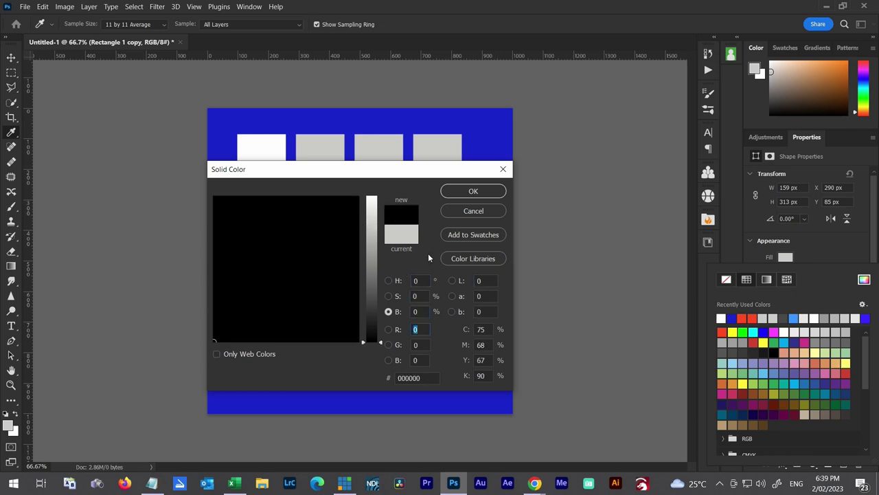
click(421, 311)
text(10)
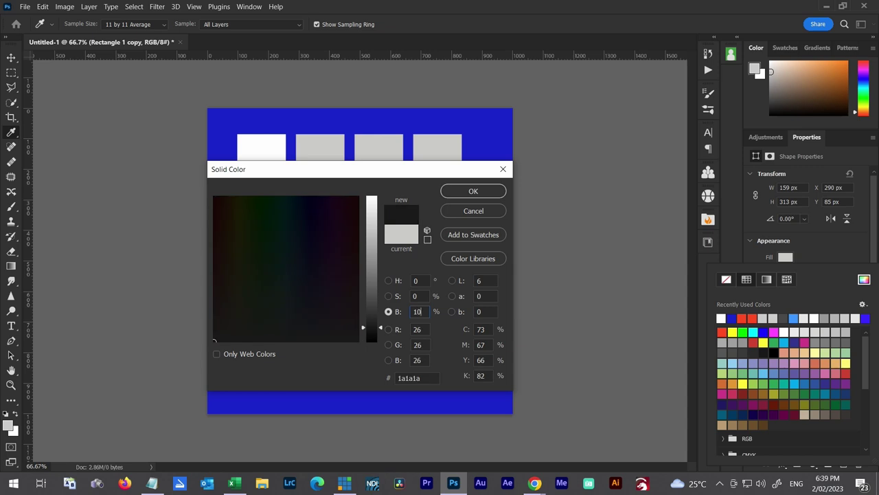
double_click(421, 311)
text(90)
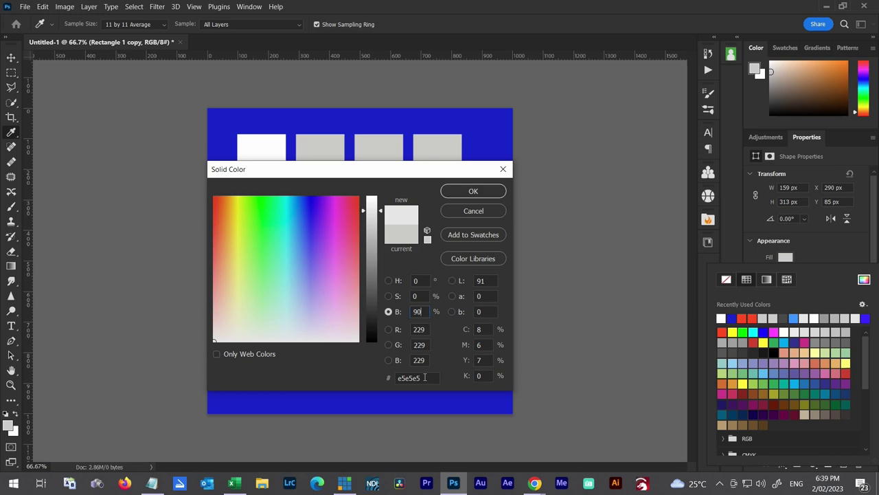
key(alt+Tab)
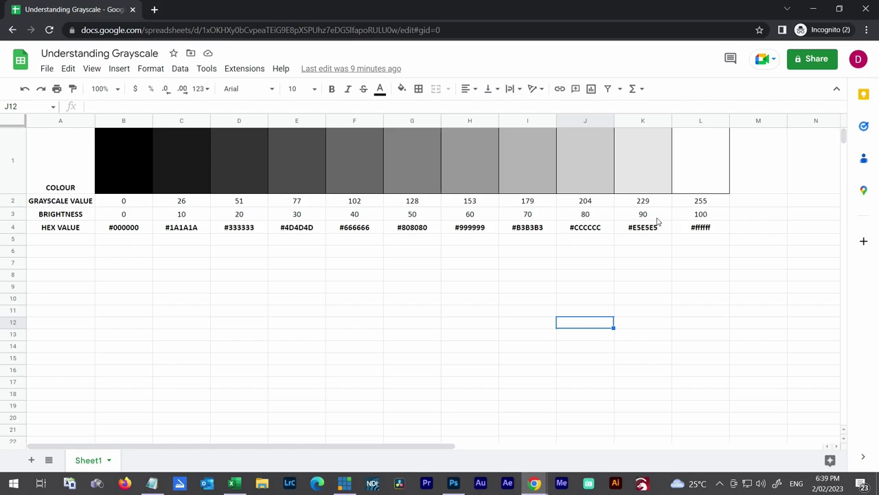
key(alt+Tab)
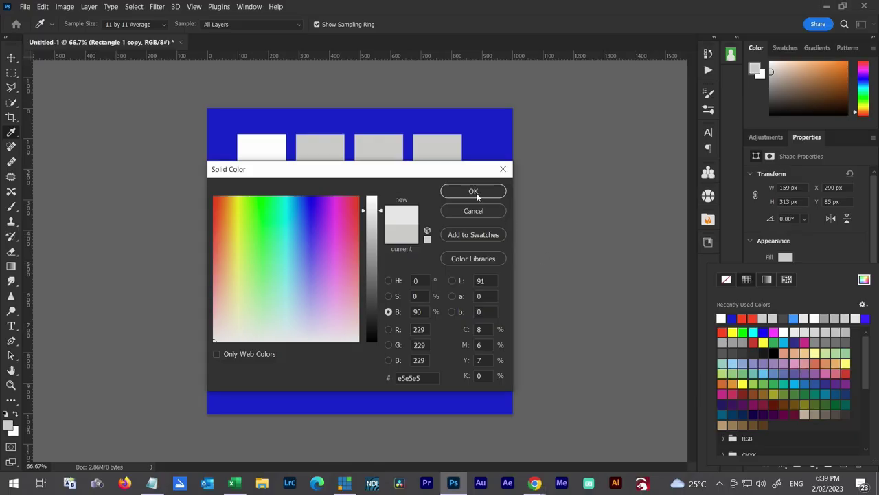
- Apply e5e5e5 to the second rectangle and fill the third with #cccccc (H 0, S 0, B 80)
click(476, 193)
click(387, 195)
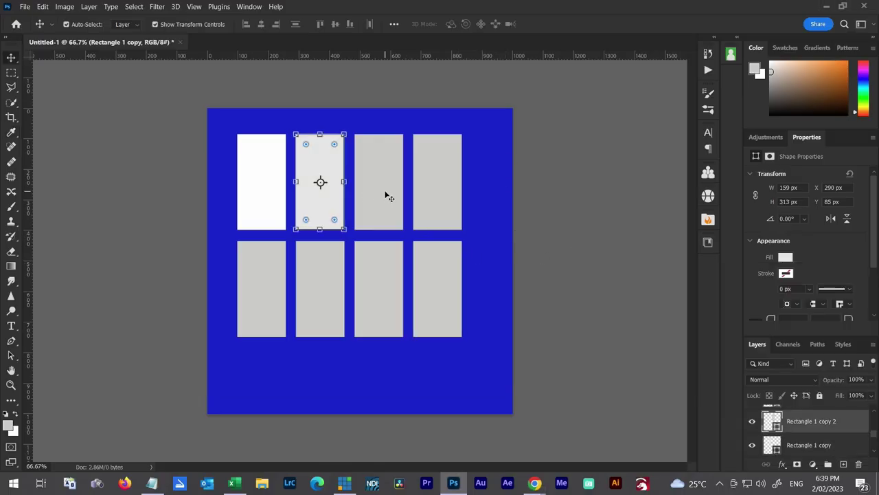
click(387, 197)
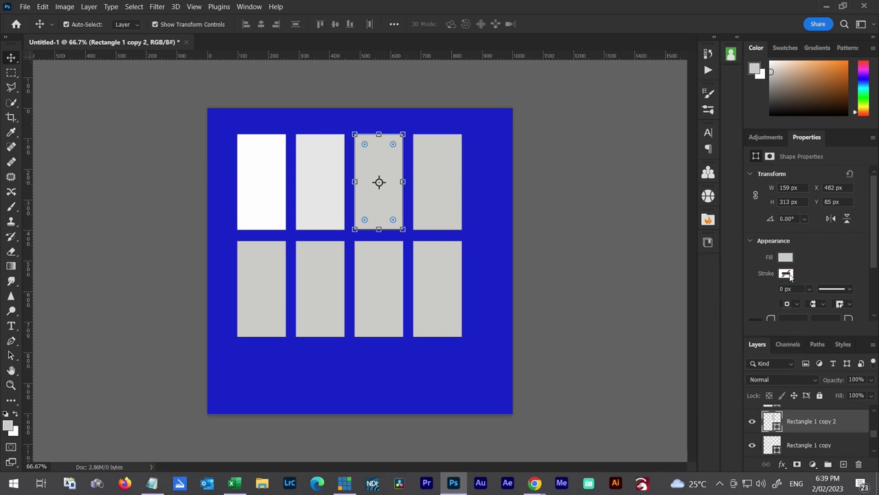
click(785, 258)
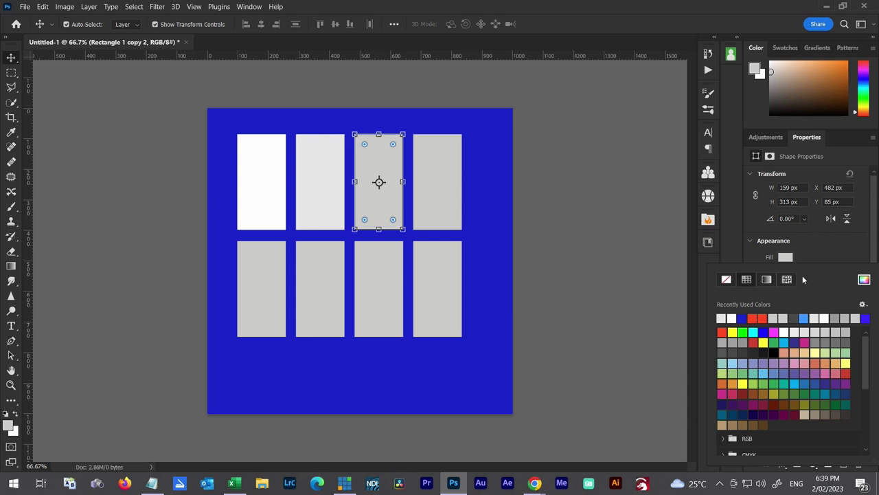
click(864, 279)
double_click(417, 280)
text(0)
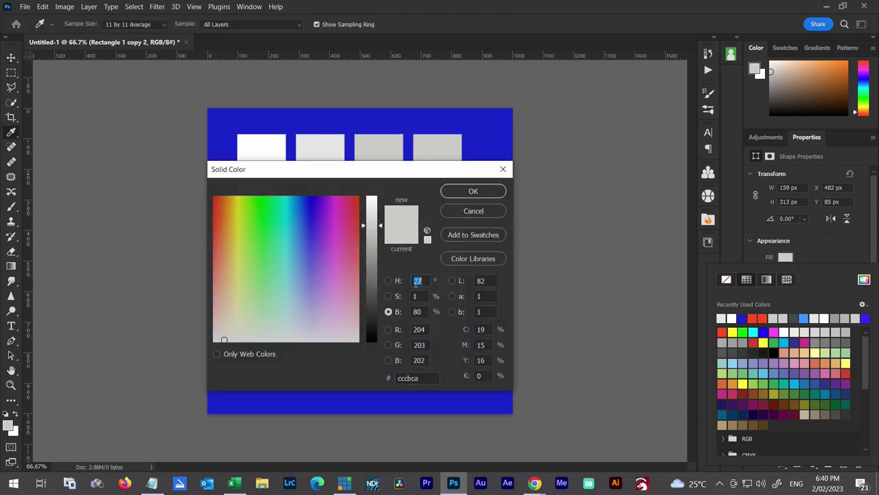
key(Tab)
text(0)
key(Tab)
click(471, 194)
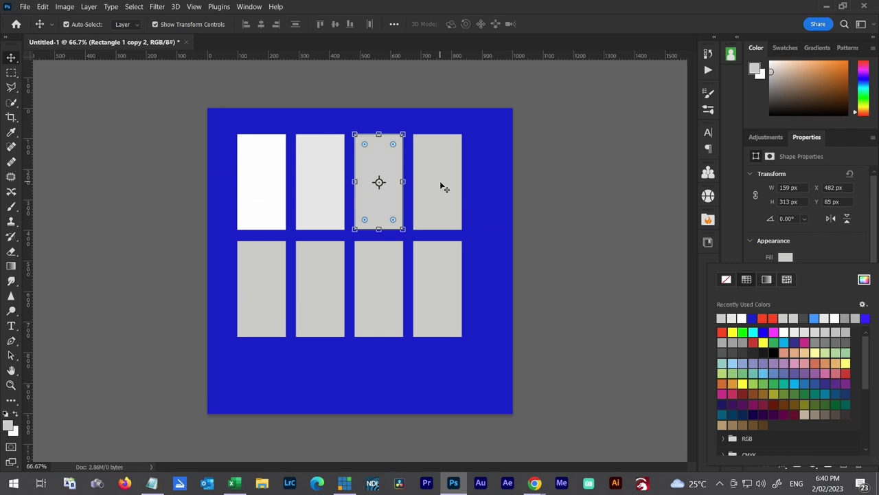
click(434, 319)
- Fill the bottom-right rectangle pure black #000000 by setting H, S and B to 0
click(434, 316)
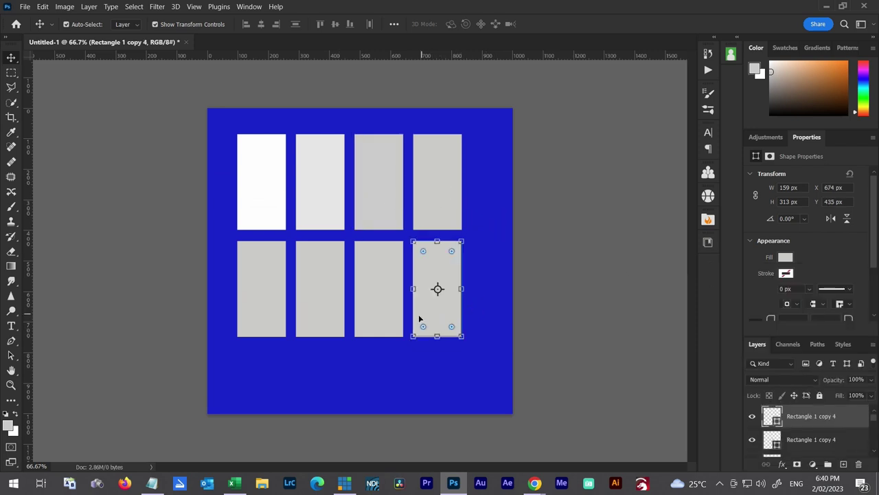
click(785, 257)
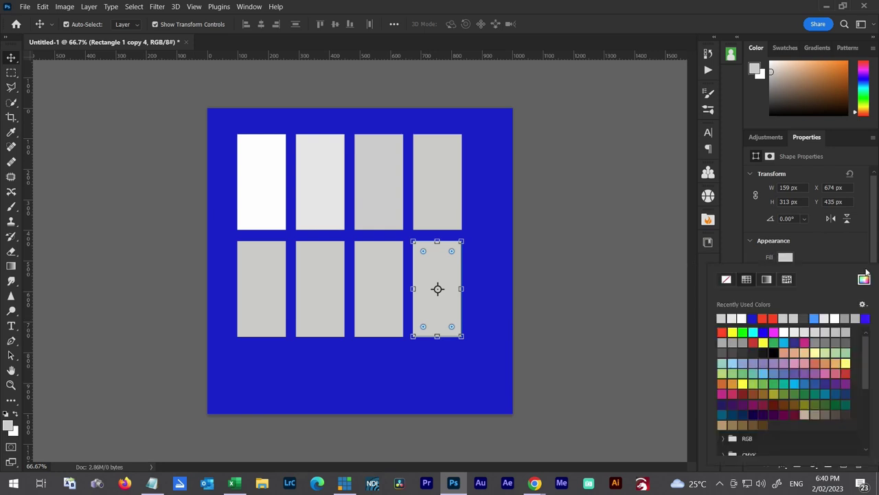
click(864, 279)
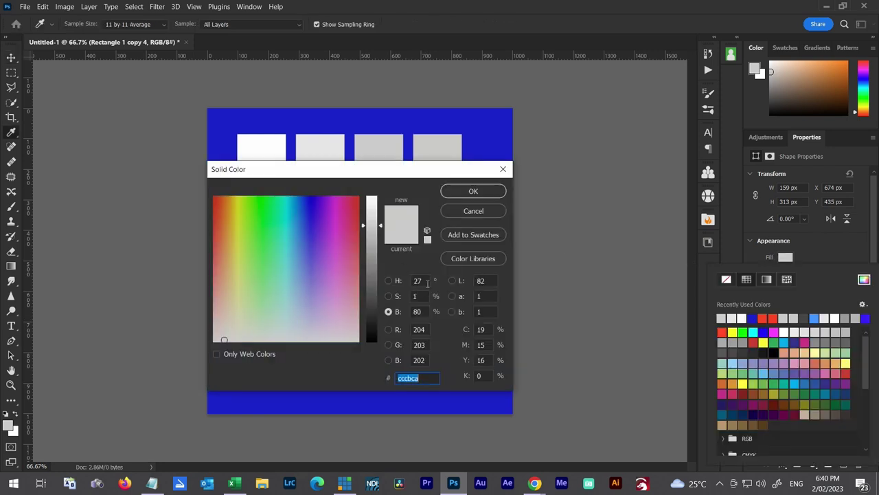
click(425, 282)
text(0)
key(Tab)
text(0)
key(Tab)
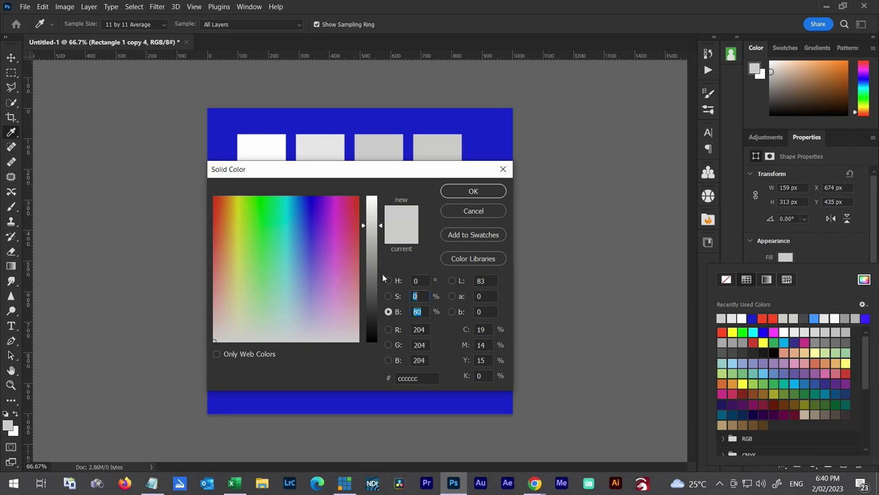
text(0)
key(Tab)
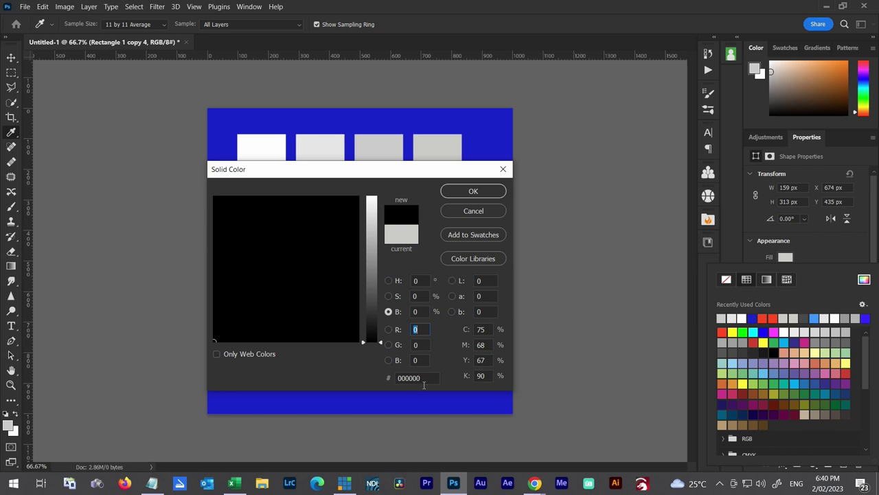
click(469, 191)
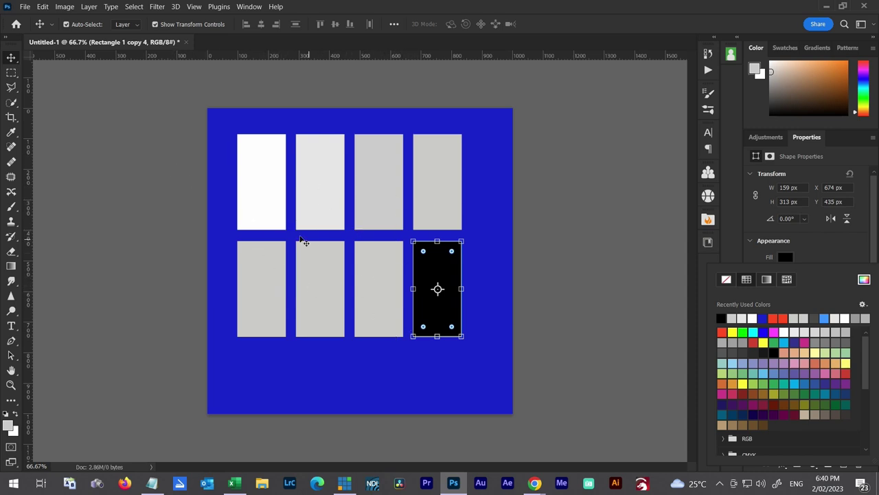
click(431, 272)
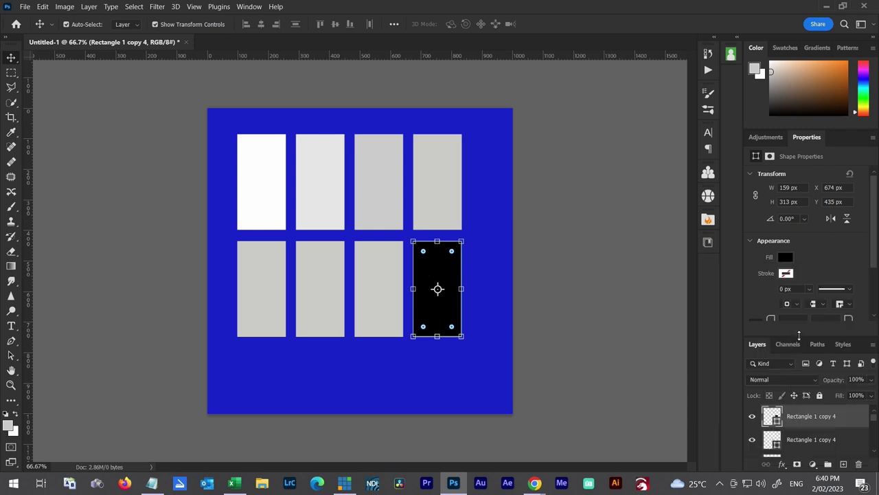
- Hide the blue Color Fill 1 and white Background layers so the rectangles sit on transparency
drag(798, 335, 800, 261)
scroll(814, 371, down, 2)
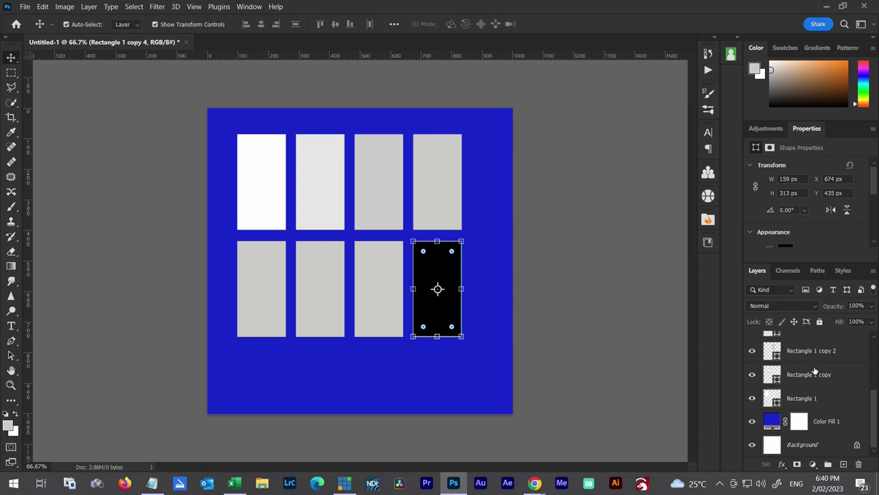
click(829, 421)
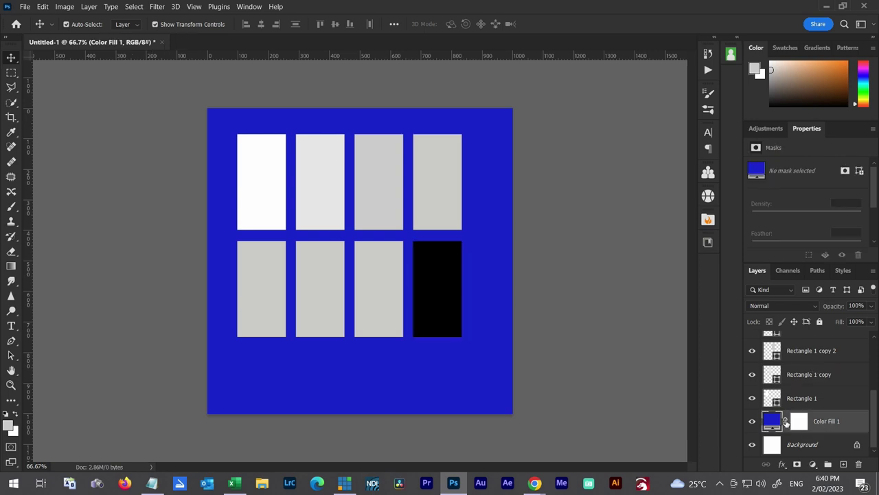
click(751, 420)
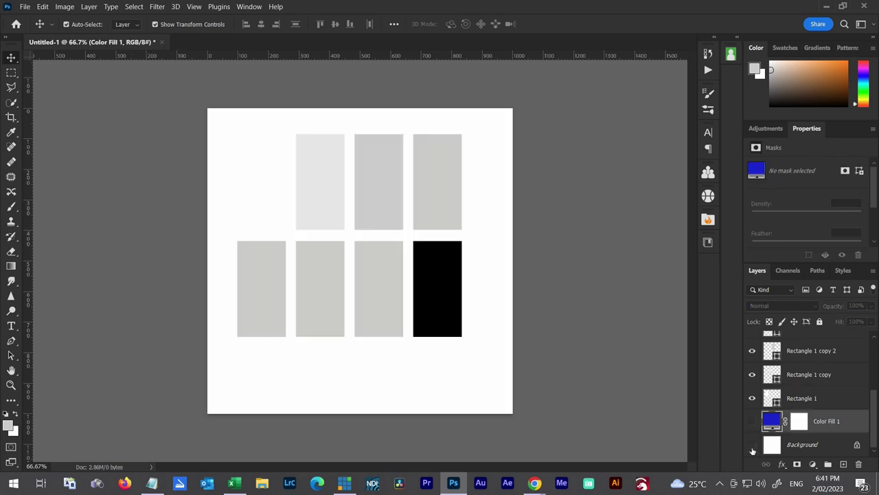
click(752, 448)
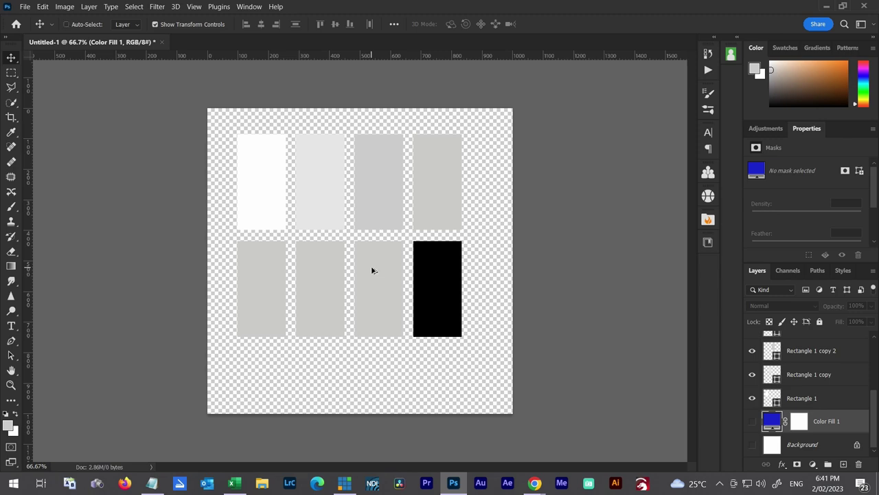
- Set the Save for Web export to PNG-24 with transparency, backing out of the save
key(ctrl+alt+shift+s)
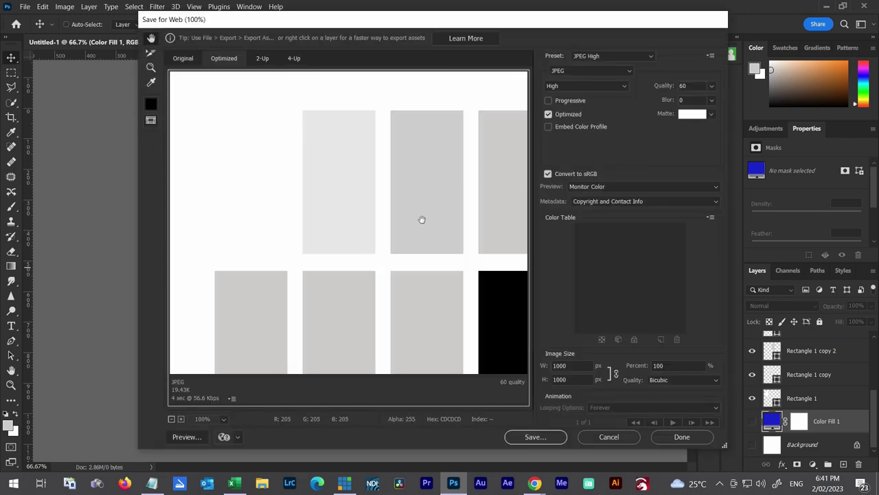
click(573, 71)
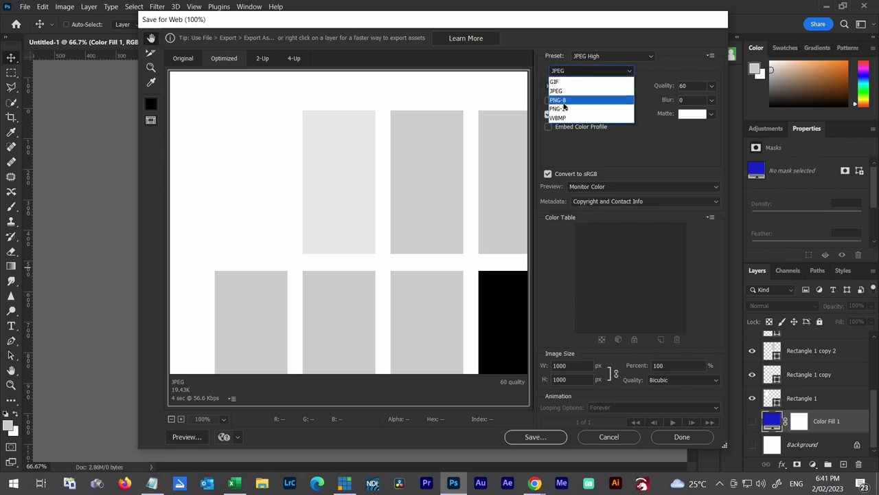
click(563, 109)
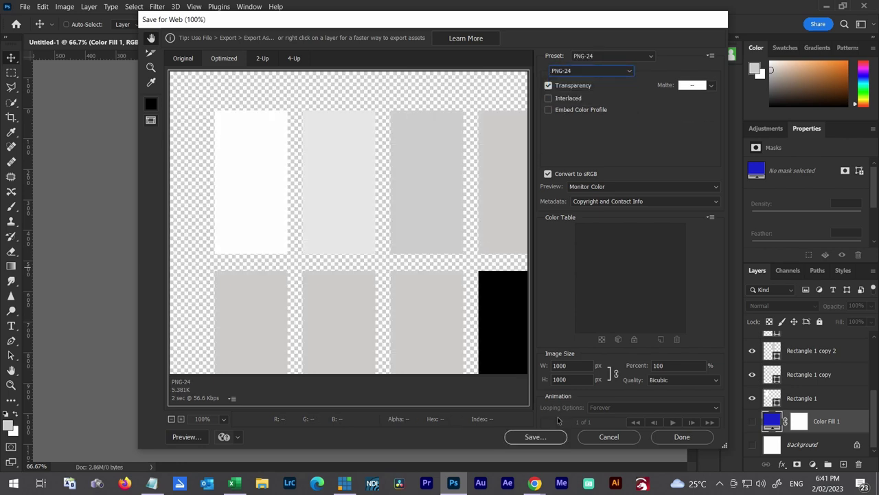
click(536, 436)
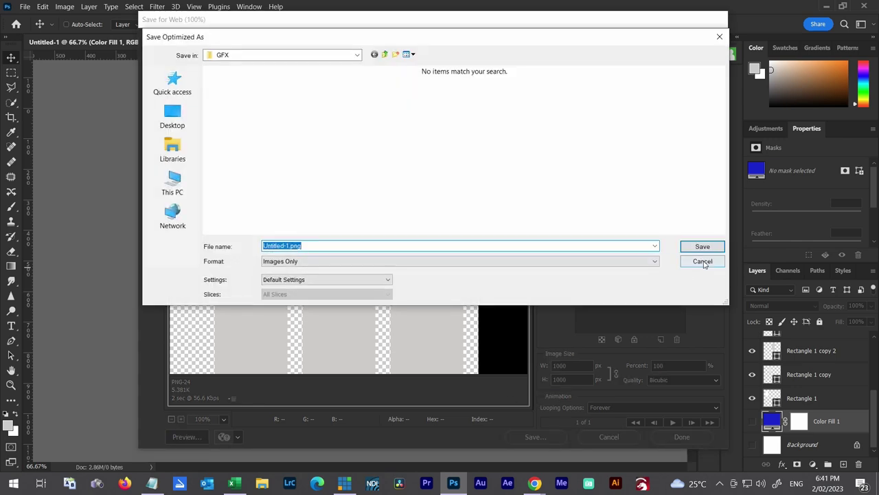
click(702, 261)
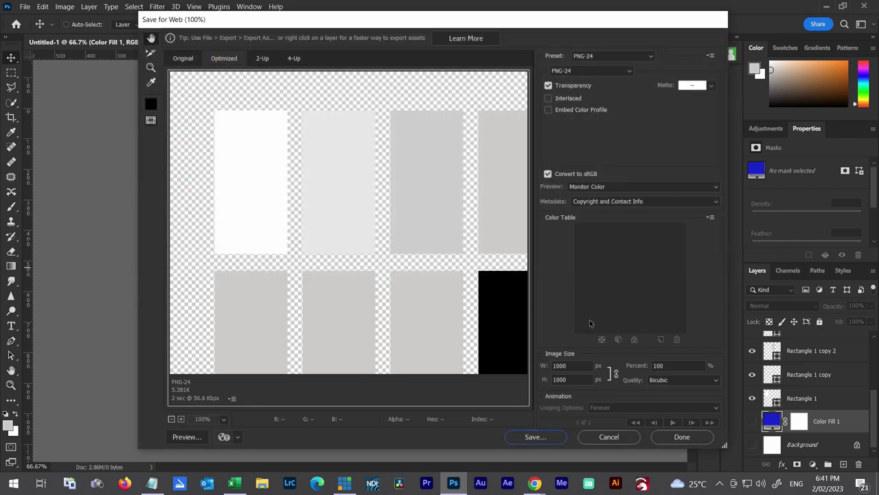